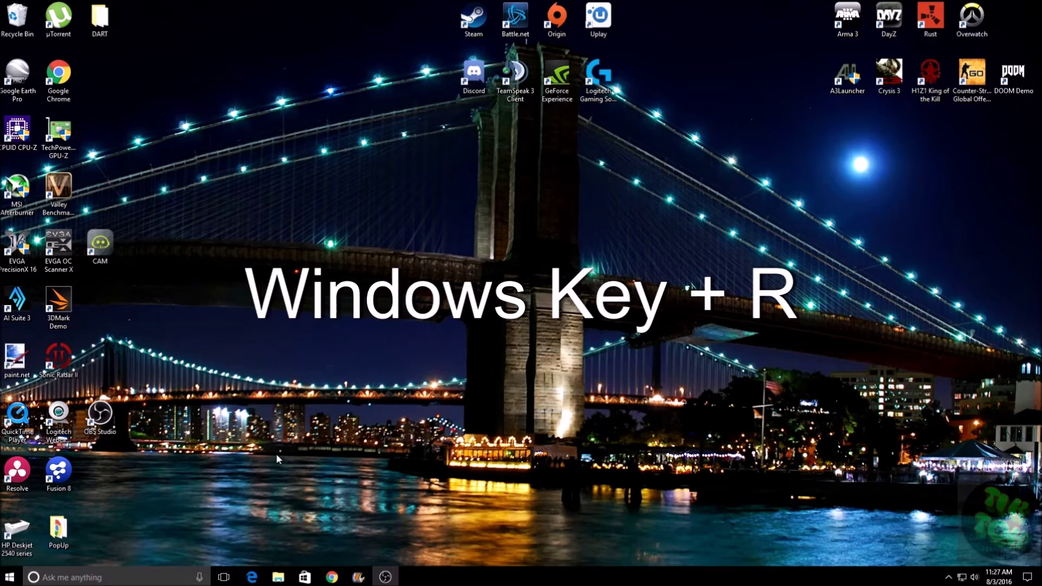
Run 'regedit' from the Run dialog to launch Registry Editor.
key("super+r")
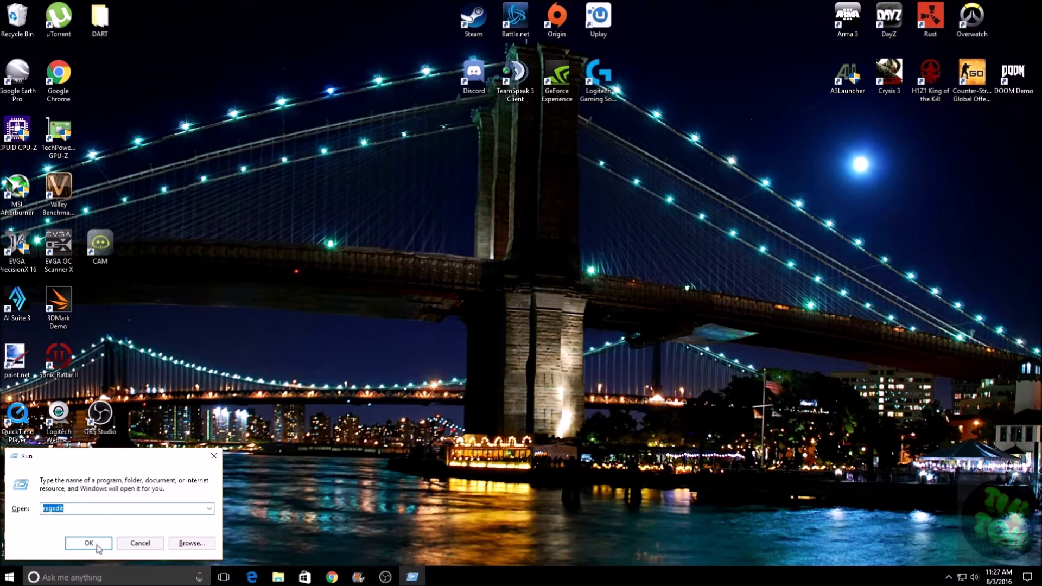
left_click(89, 544)
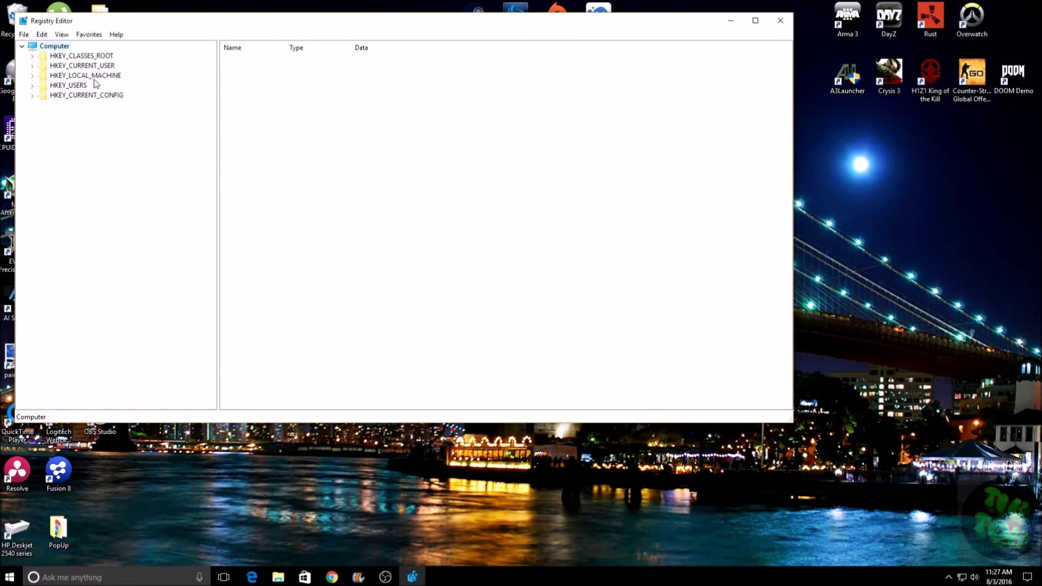
Expand HKEY_LOCAL_MACHINE > SOFTWARE > Policies > Microsoft > Windows to reveal subkeys like Appx and BITS.
left_click(32, 77)
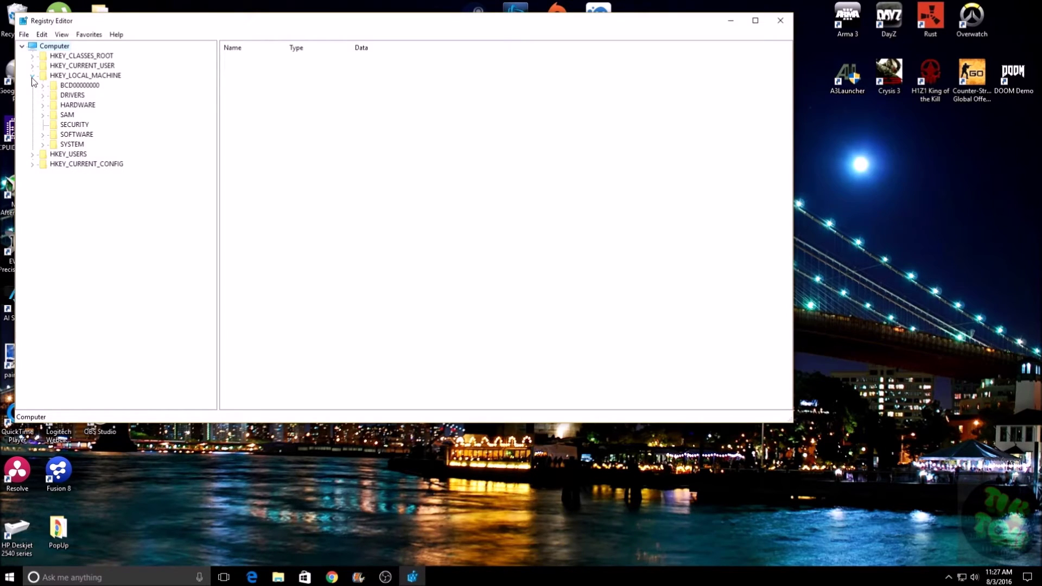
left_click(43, 135)
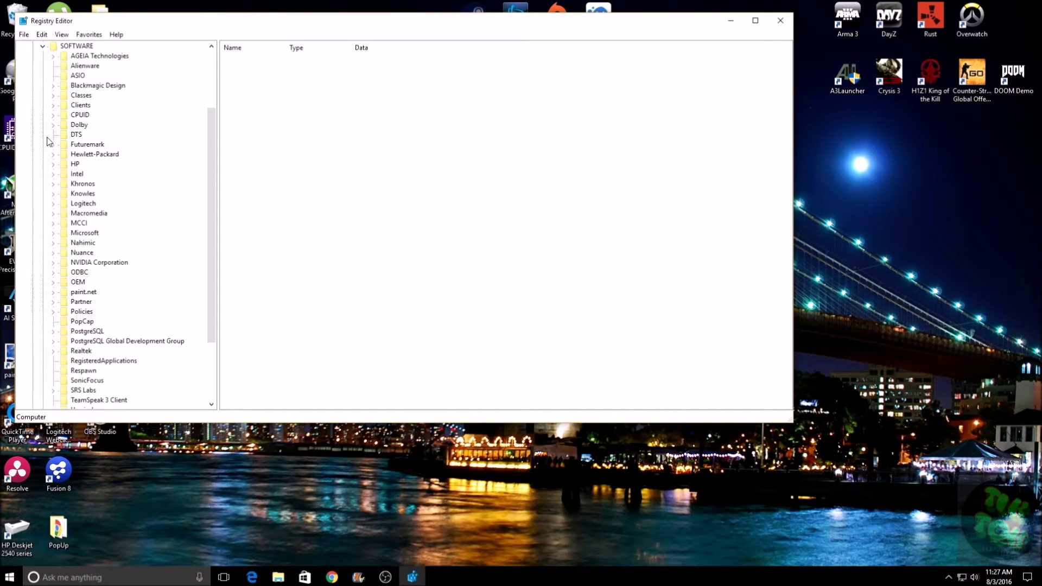
scroll(120, 243, "down", 2)
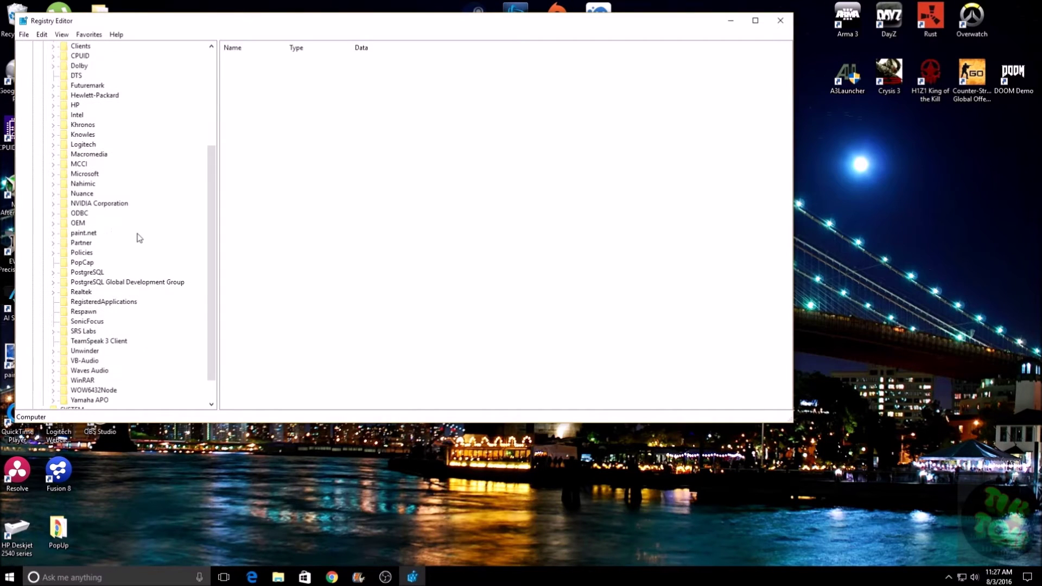
left_click(53, 253)
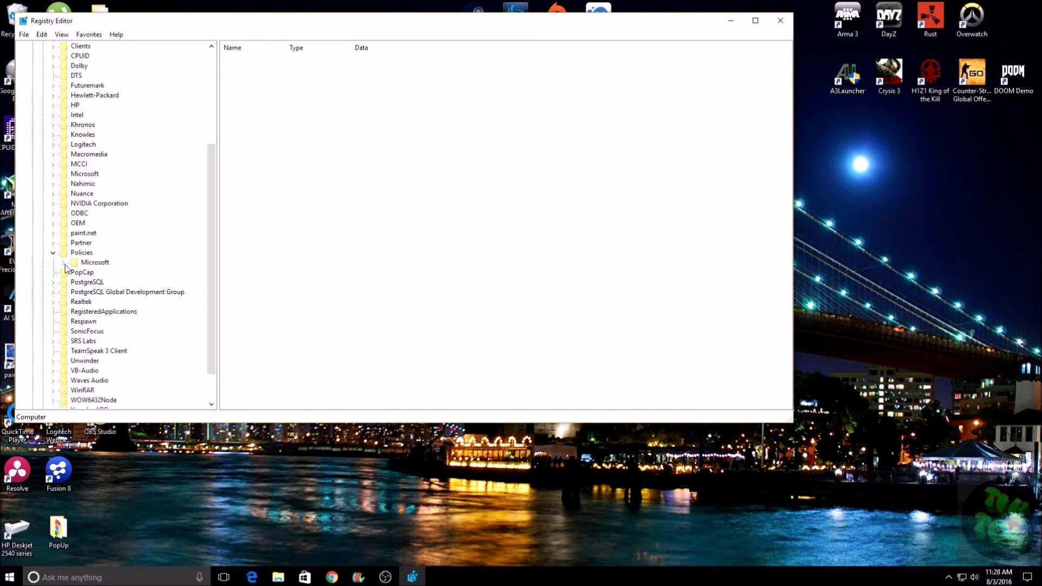
left_click(64, 264)
scroll(162, 273, "down", 1)
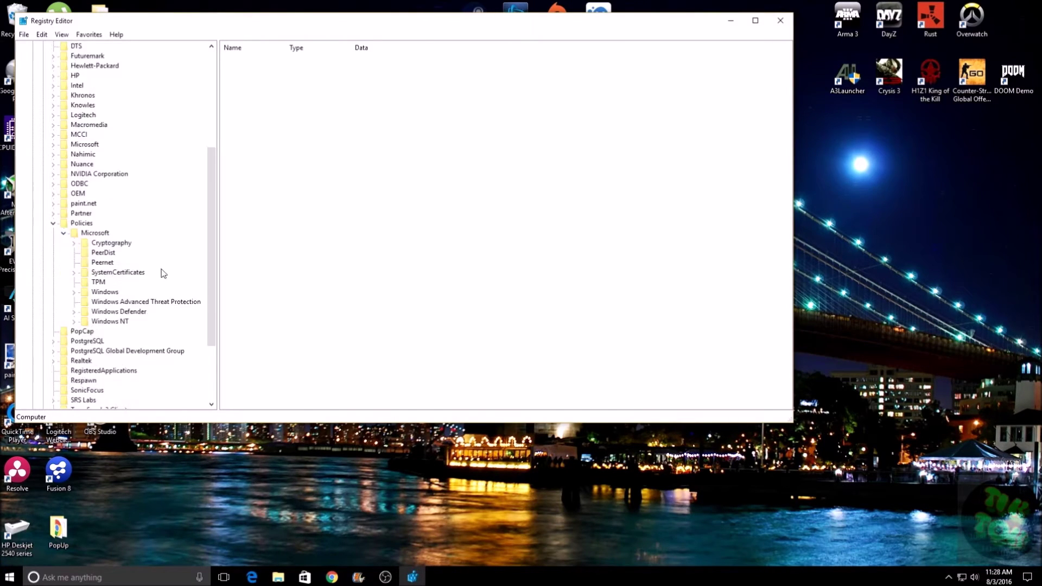
left_click(74, 293)
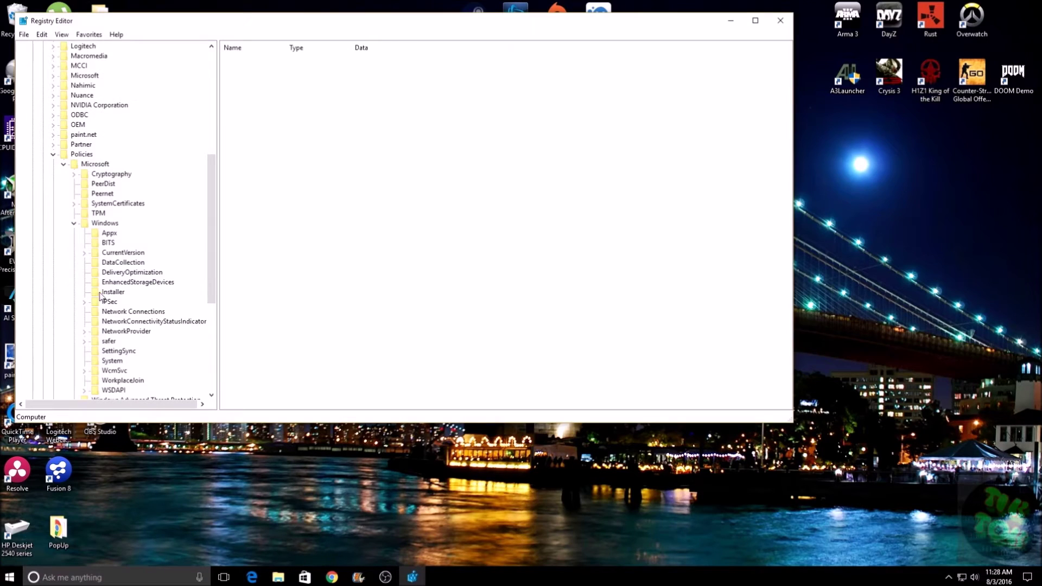
scroll(139, 286, "down", 2)
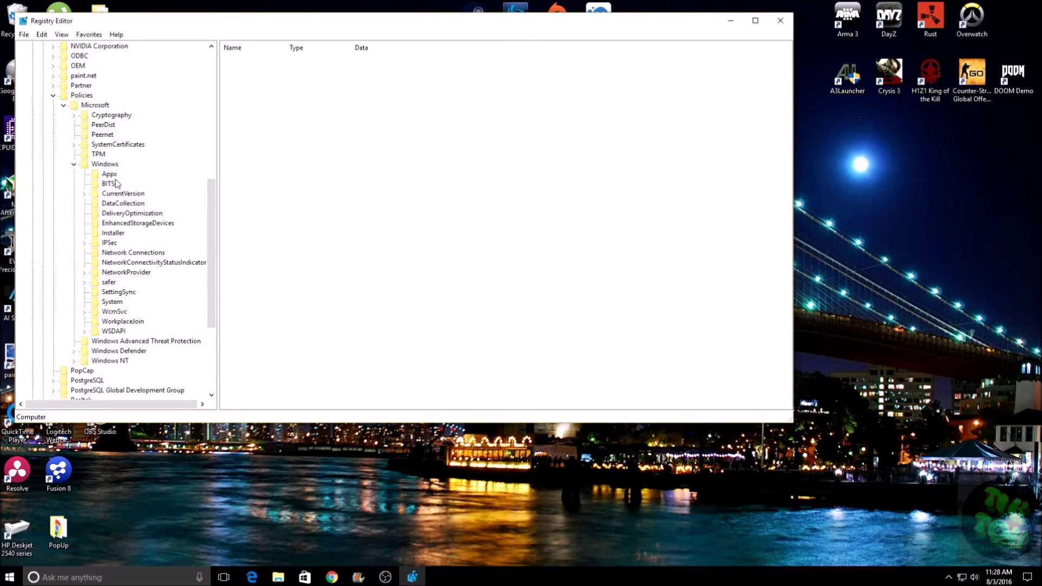
Create a new key named 'Windows Search' under Policies\Microsoft\Windows.
right_click(86, 168)
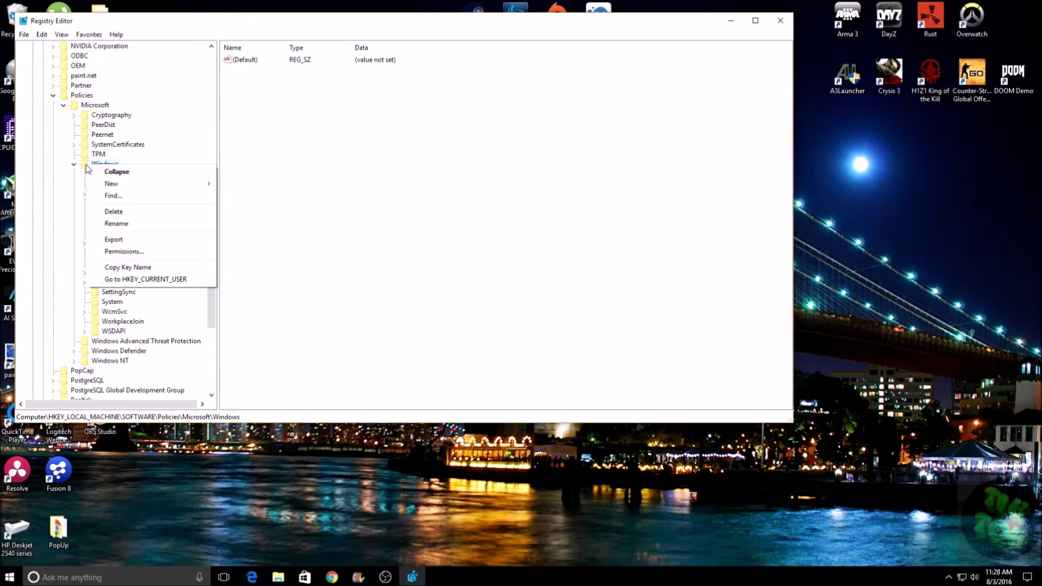
mouse_move(189, 185)
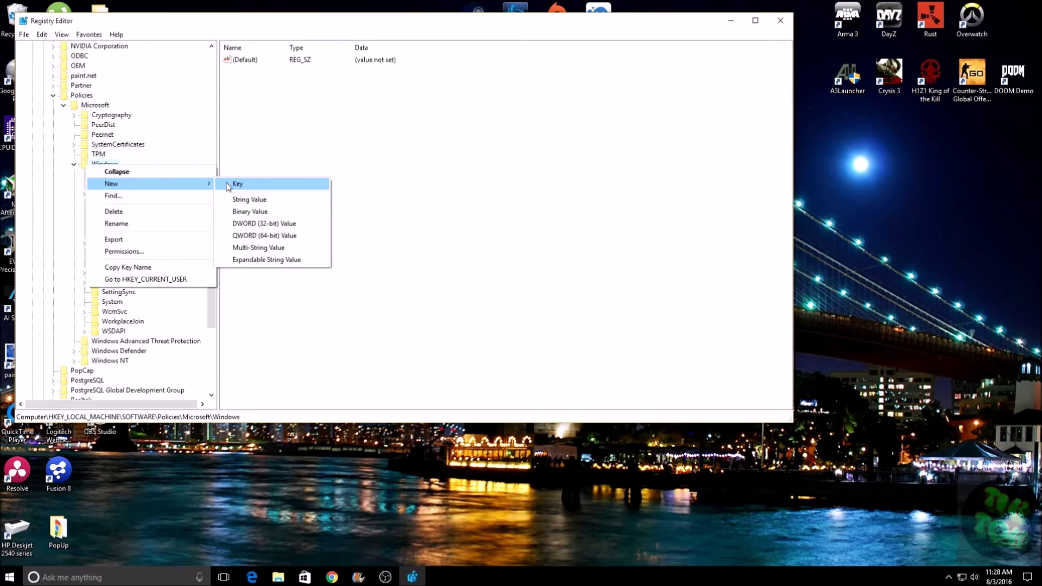
left_click(228, 185)
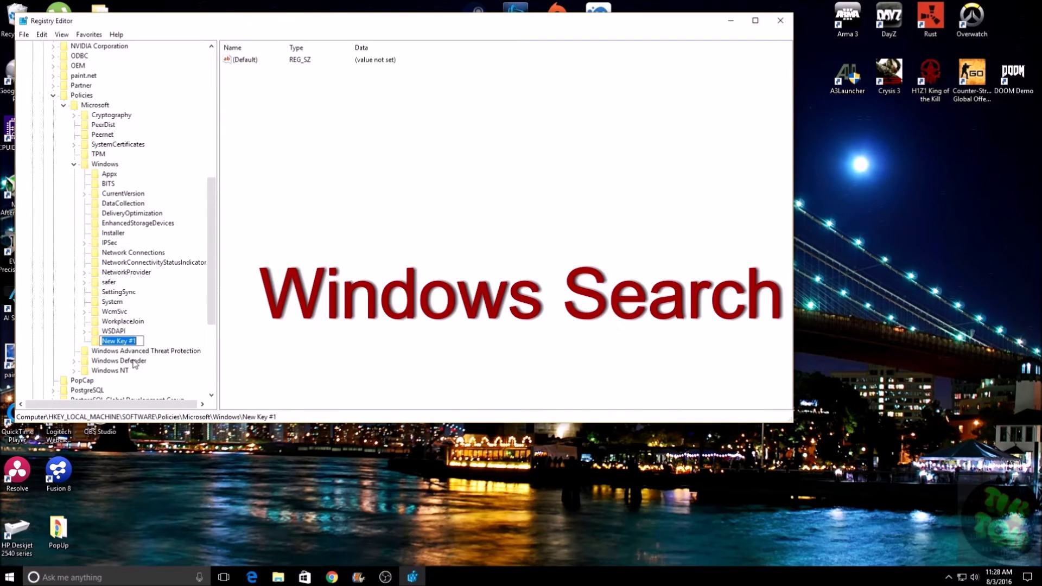
type("Windows Search")
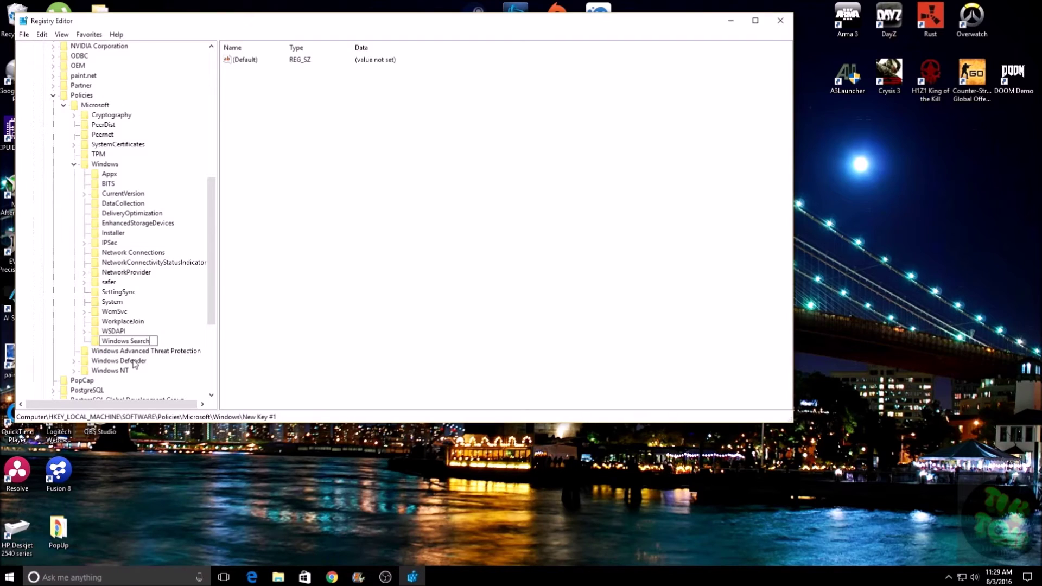
left_click(191, 331)
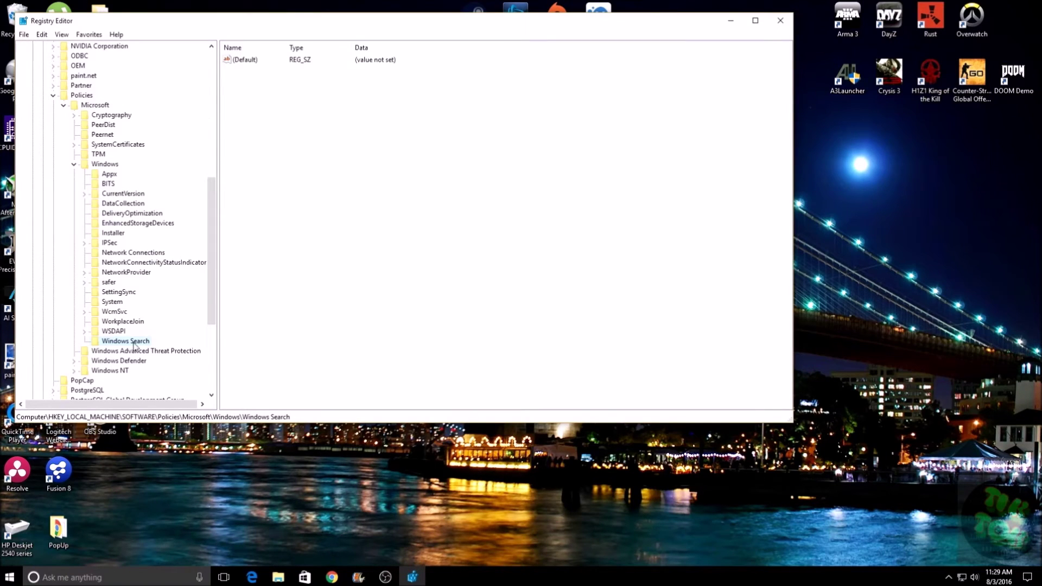
Add a DWORD (32-bit) value named AllowCortana inside the Windows Search key.
right_click(96, 346)
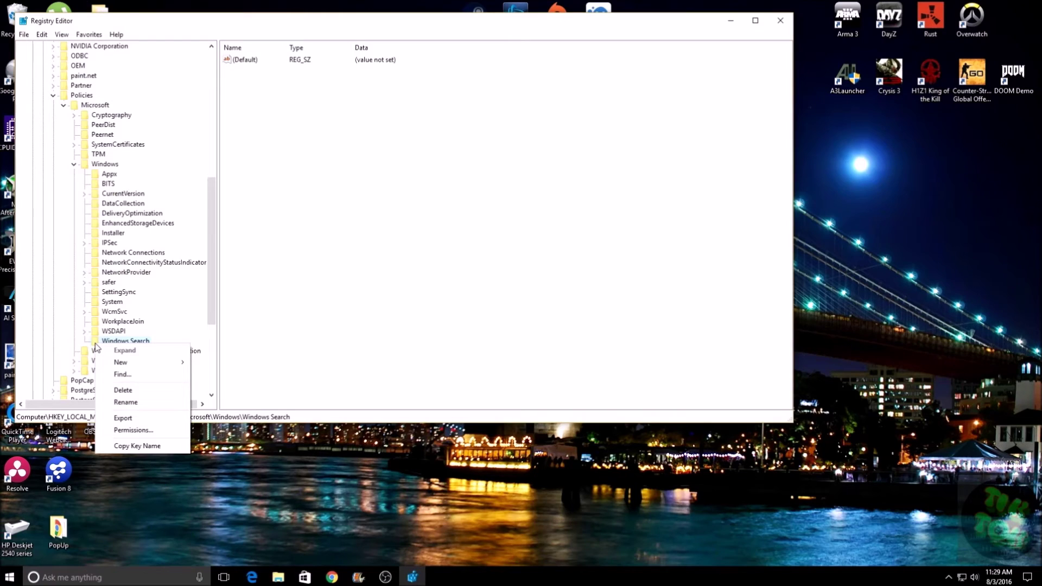
left_click(97, 342)
right_click(98, 342)
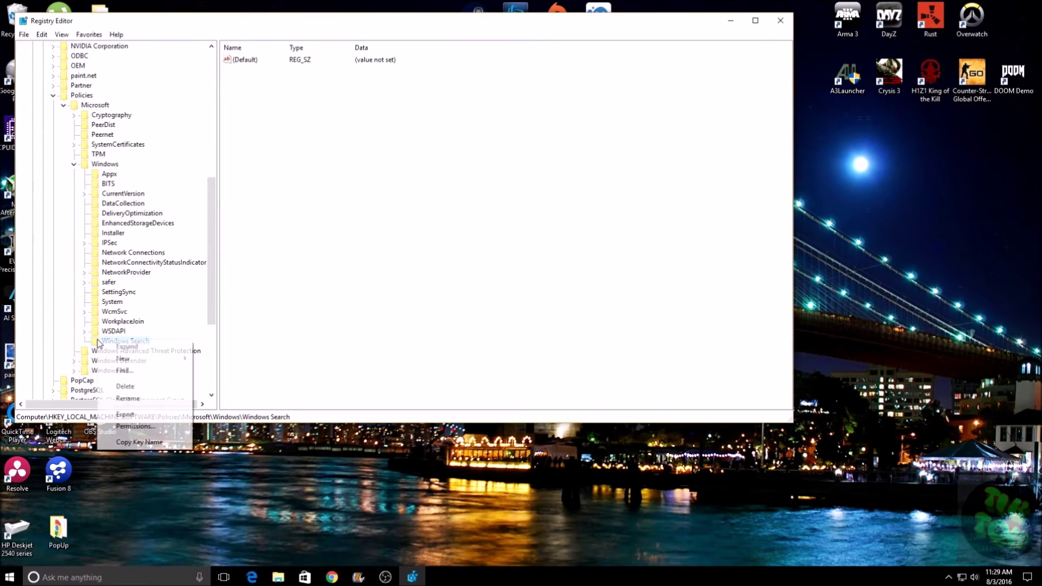
mouse_move(179, 365)
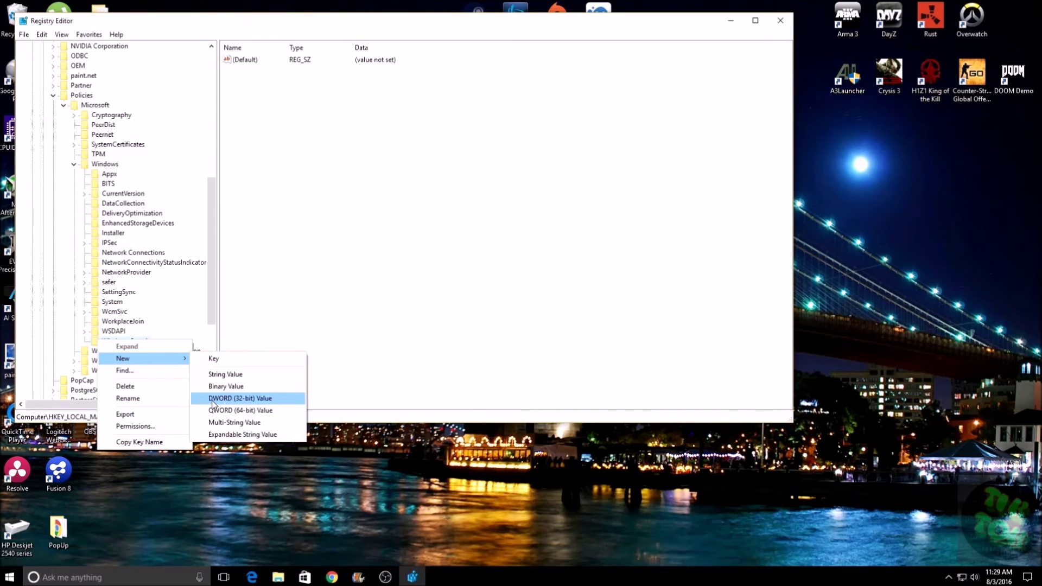
left_click(277, 402)
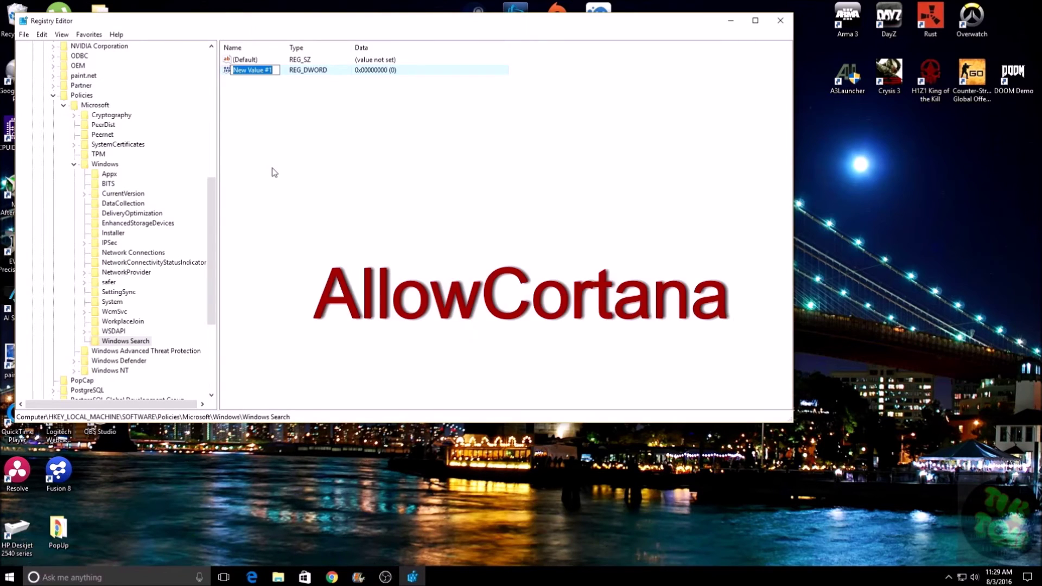
type("Alo")
key("BackSpace")
type("lowC")
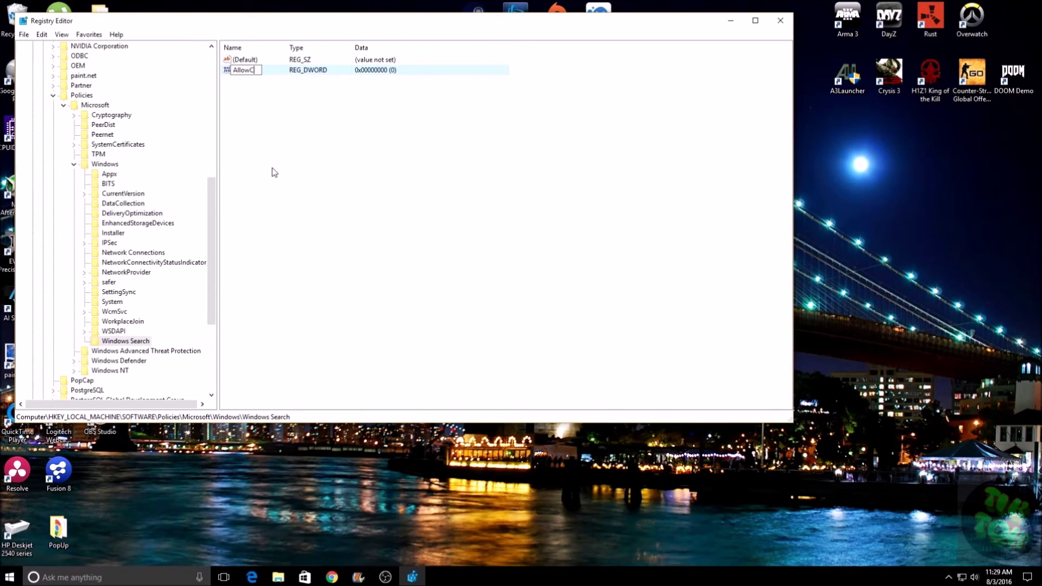
type("ortana")
key("Return")
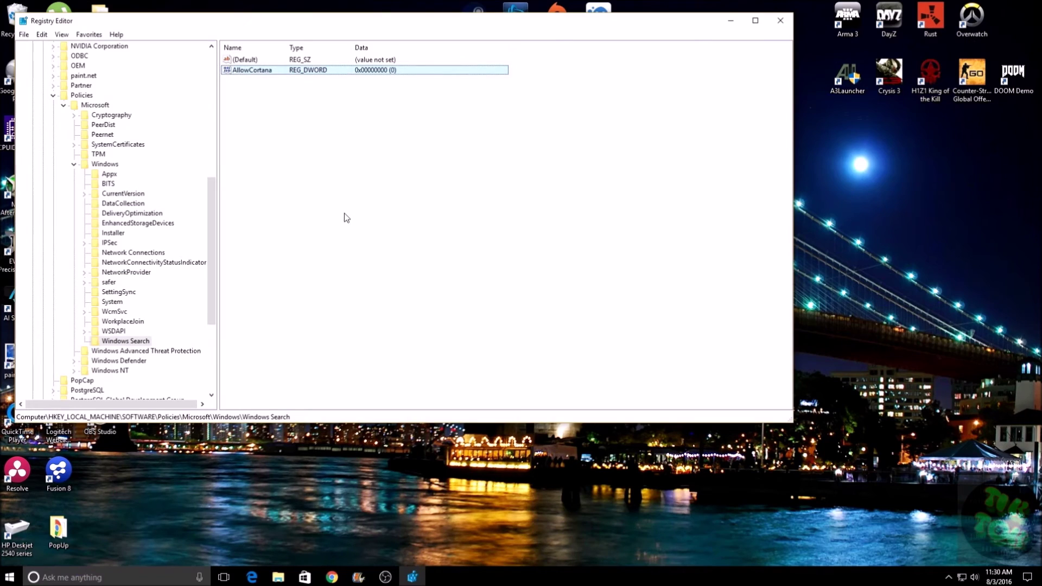
Confirm AllowCortana's value data stays 0, then close Registry Editor.
double_click(232, 74)
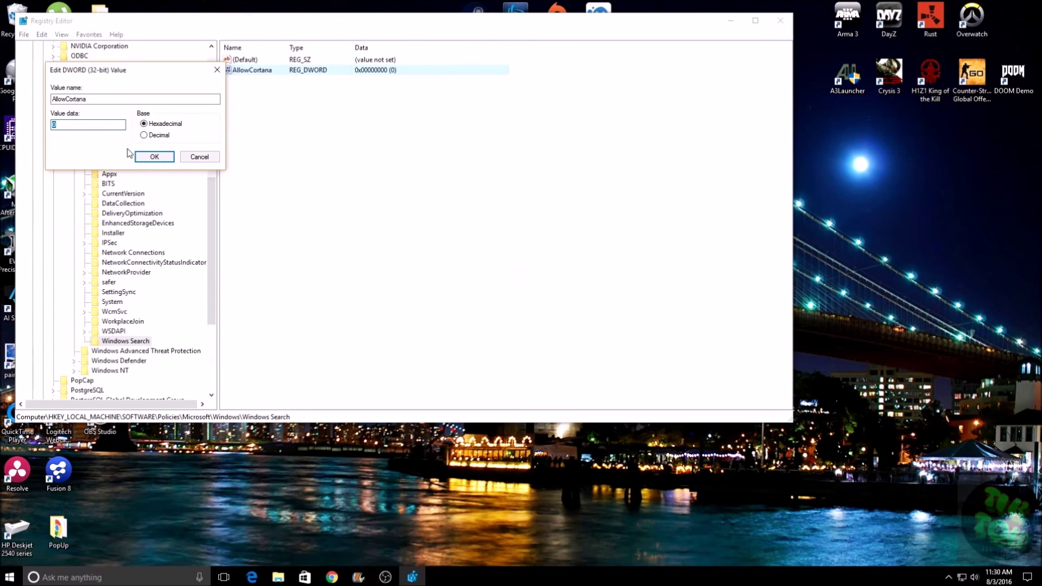
left_click(155, 156)
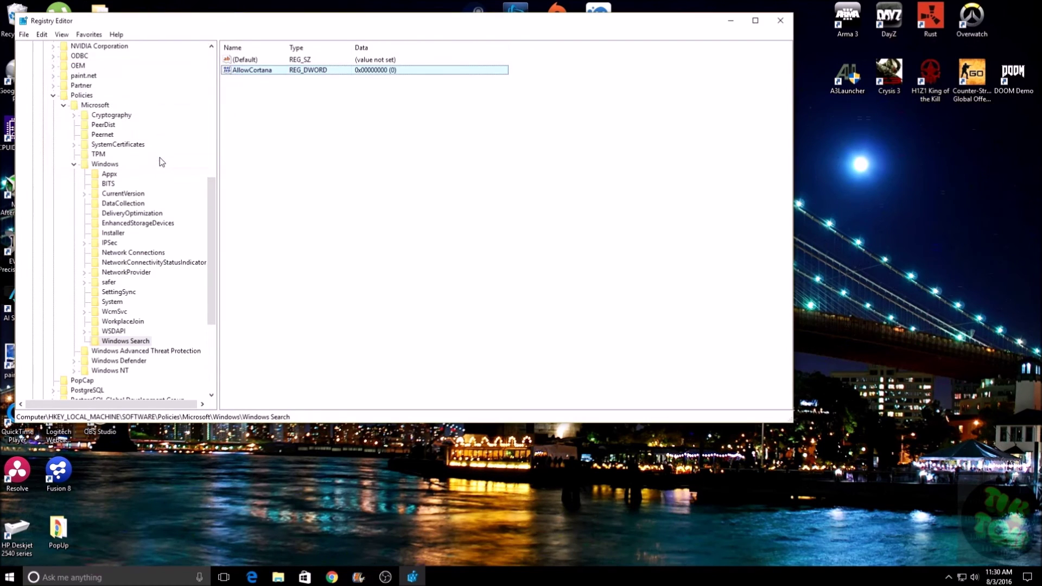
left_click(107, 293)
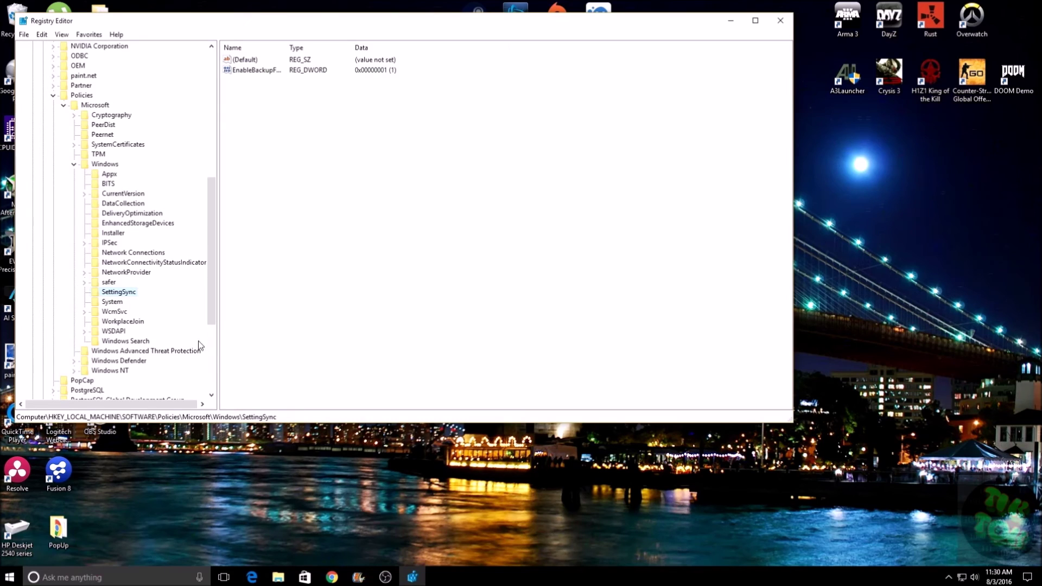
left_click(100, 344)
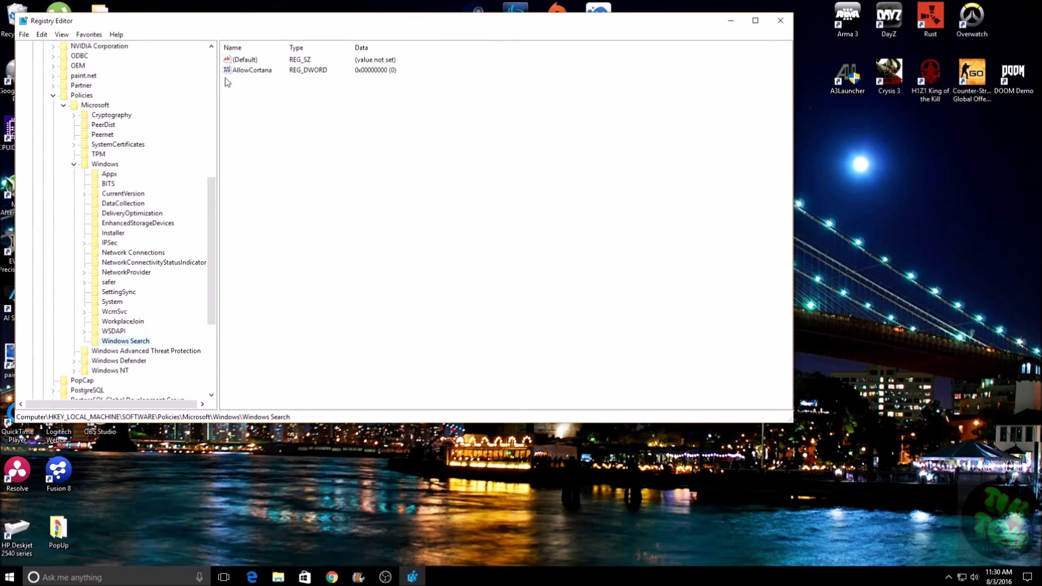
double_click(252, 73)
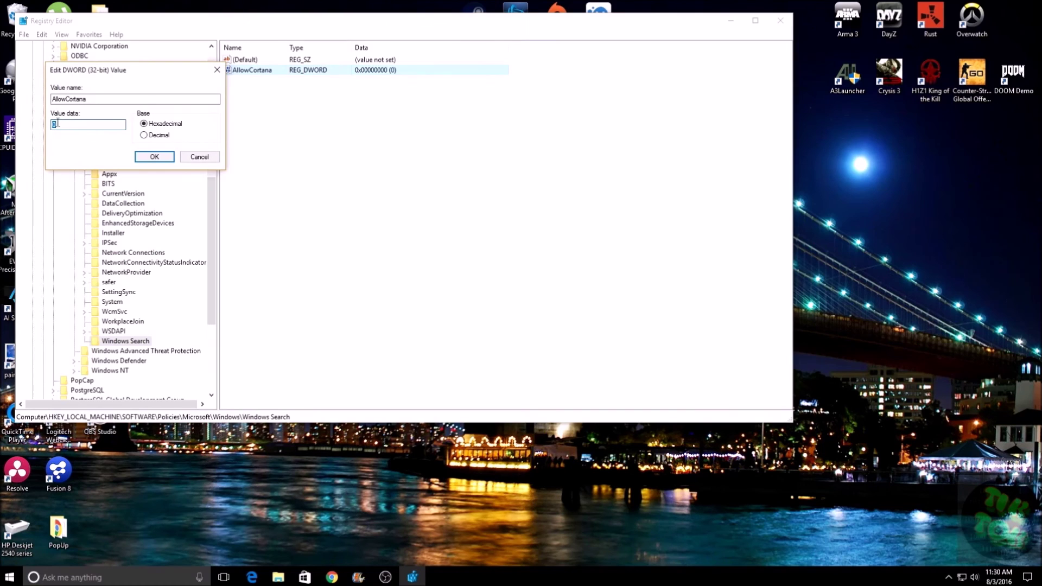
left_click(165, 159)
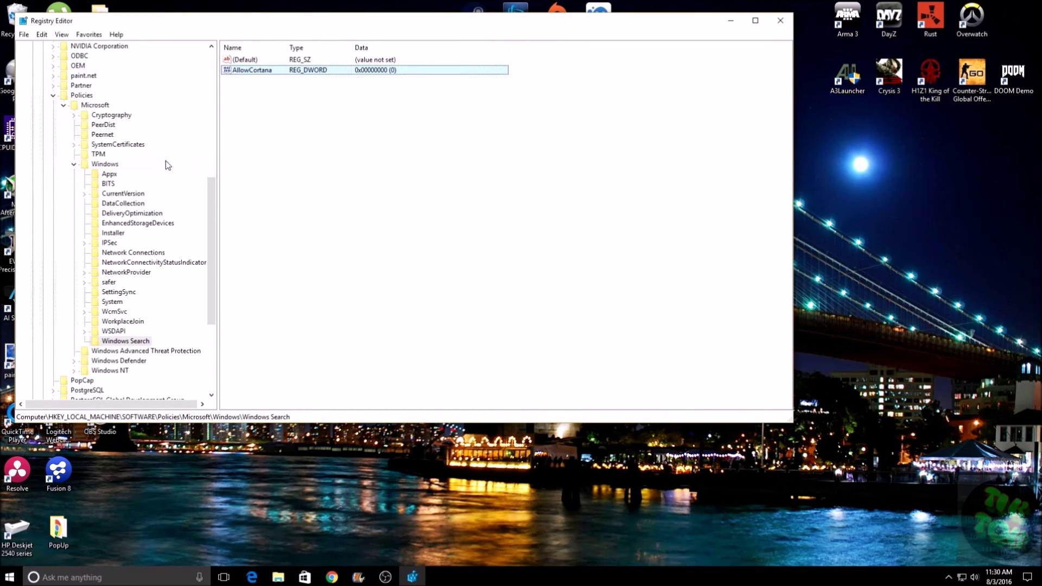
left_click(780, 22)
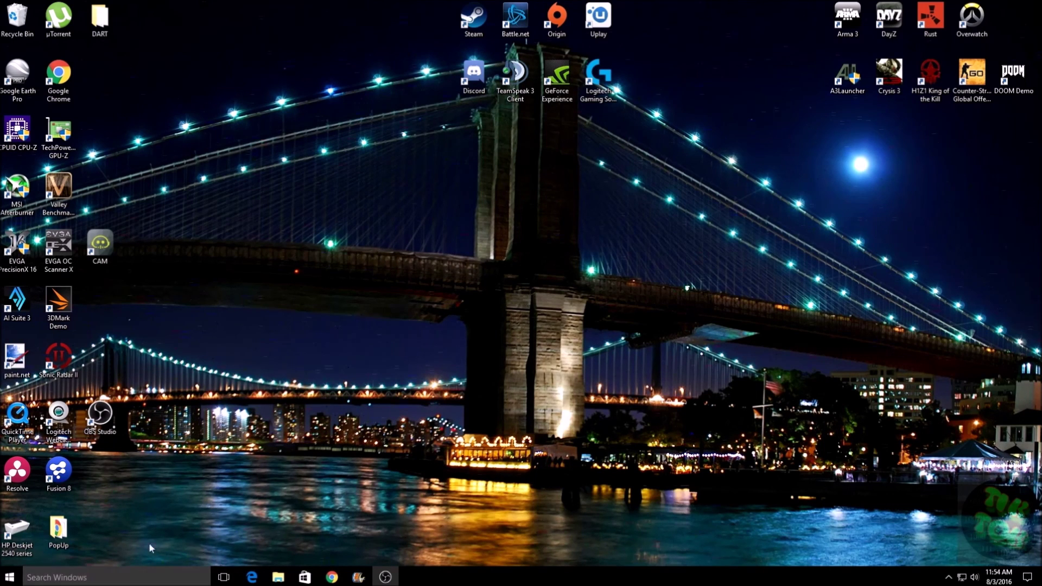
left_click(10, 577)
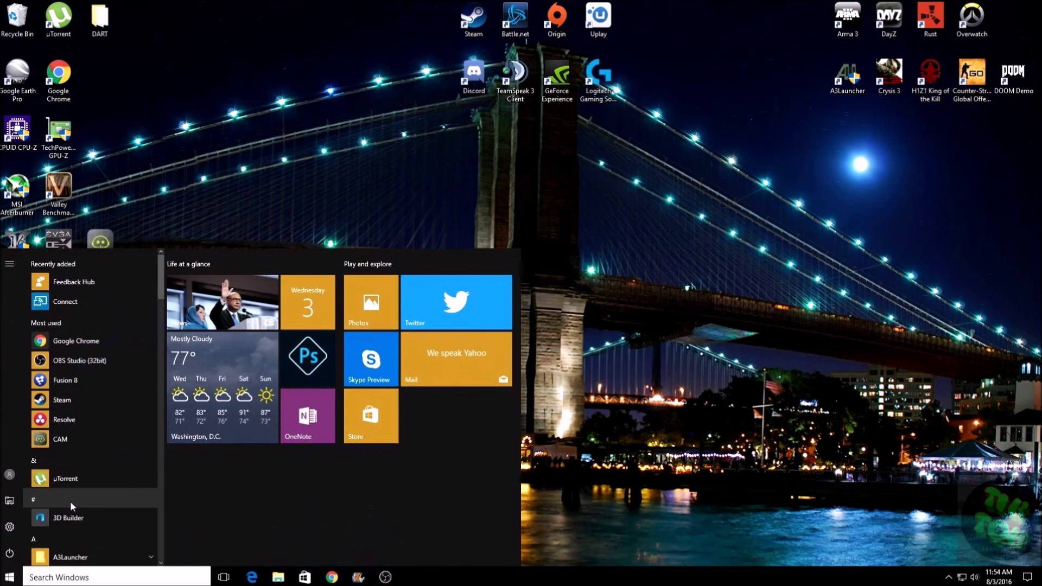
scroll(88, 486, "down", 3)
scroll(89, 487, "down", 3)
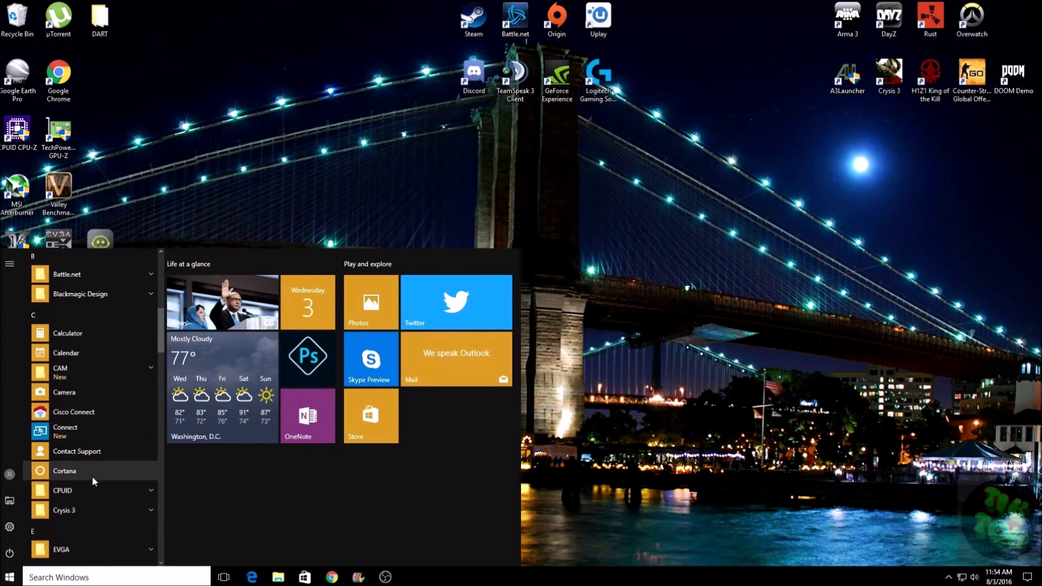
left_click(123, 474)
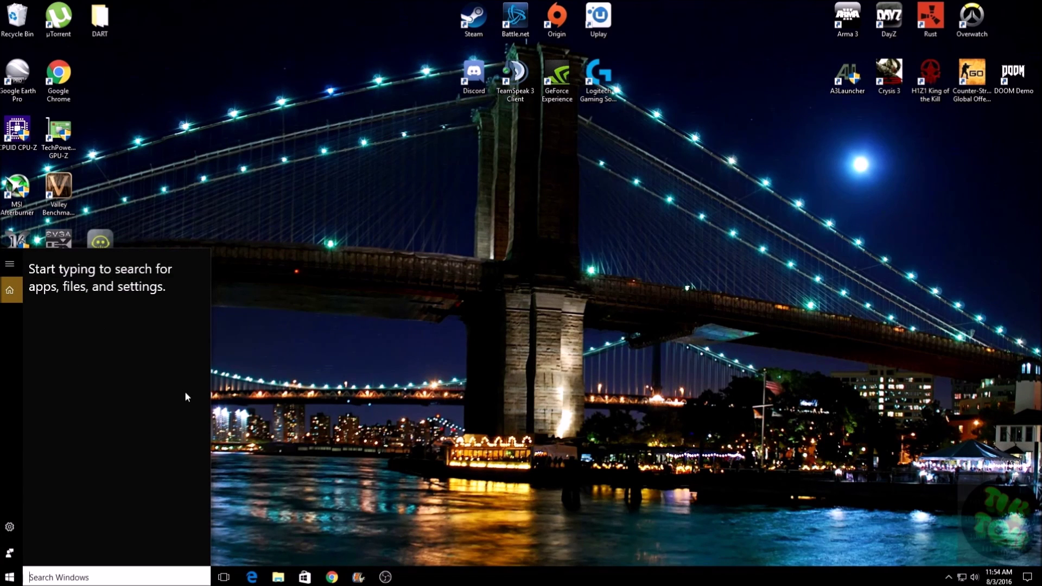
left_click(487, 338)
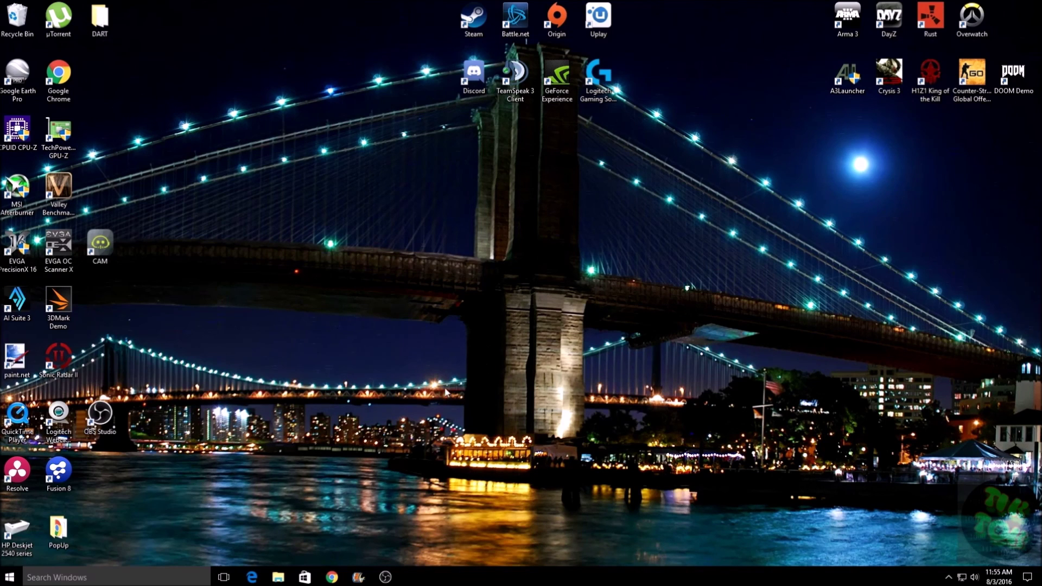